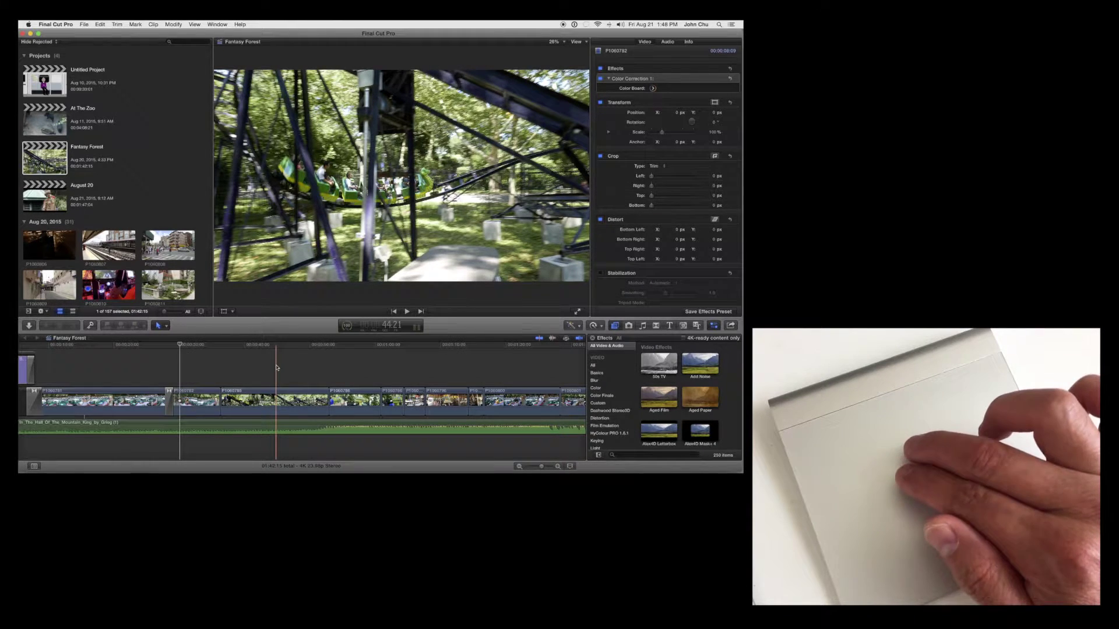
scroll(276, 368, right, 5)
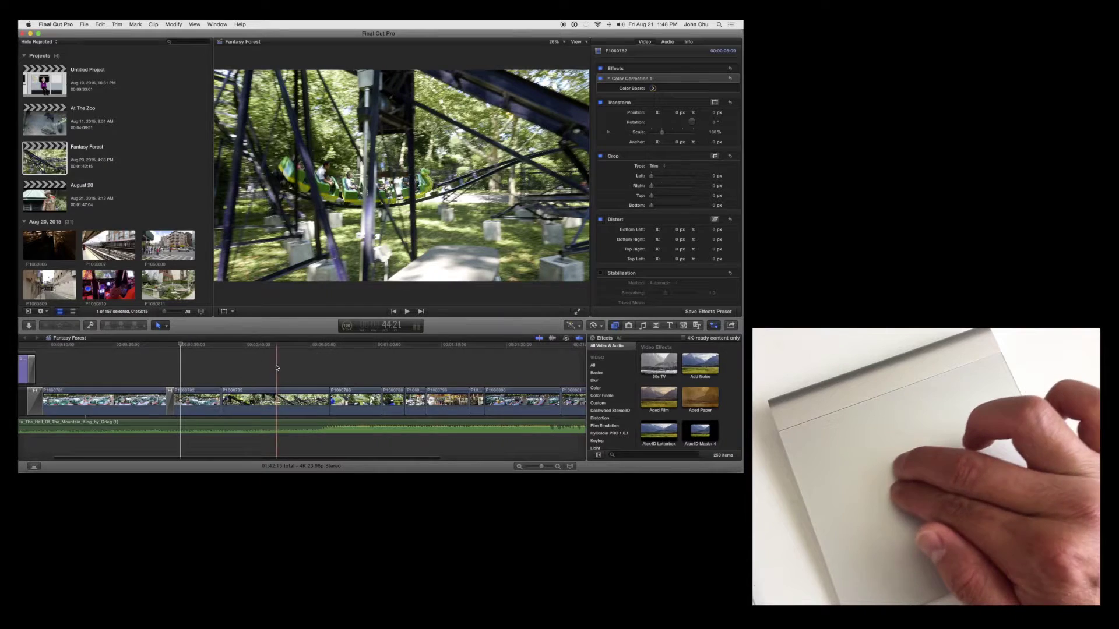
scroll(277, 367, right, 5)
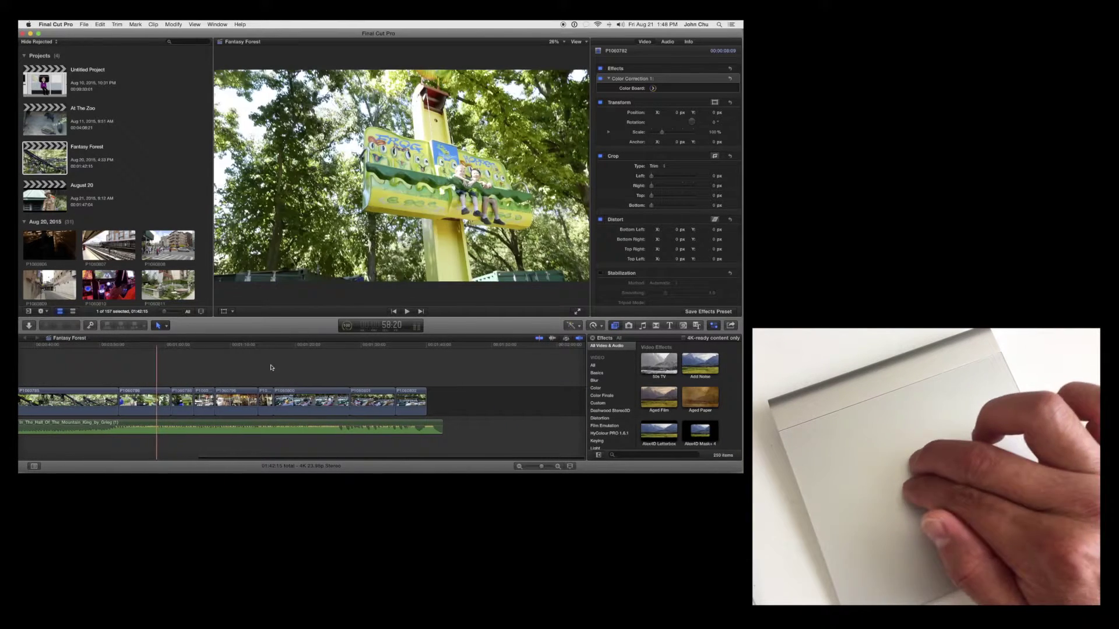
scroll(366, 368, up, 5)
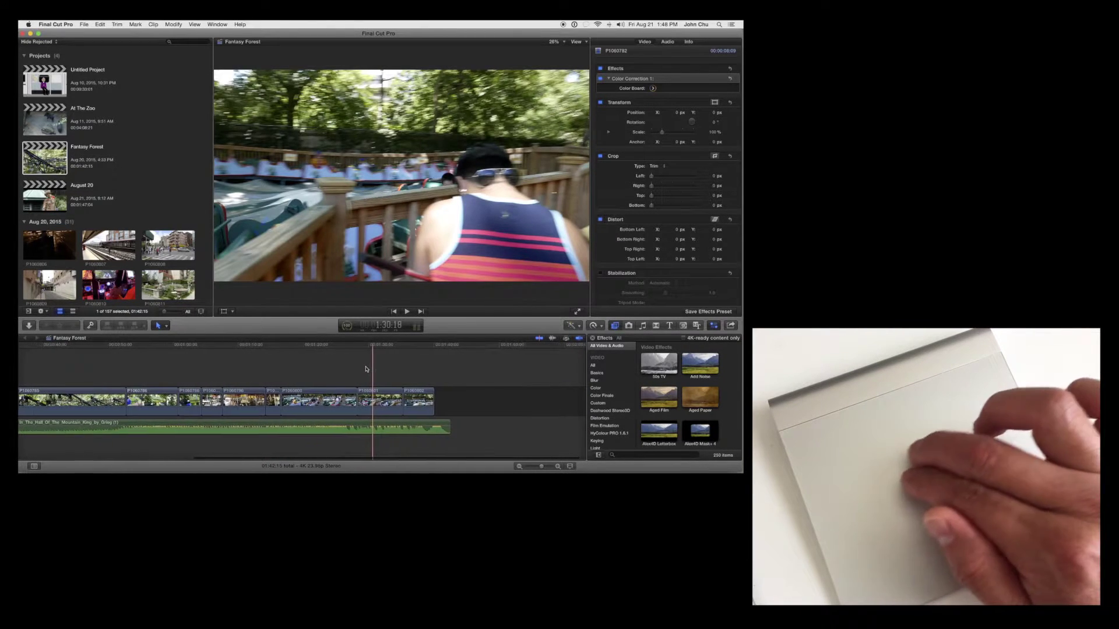
scroll(366, 369, down, 5)
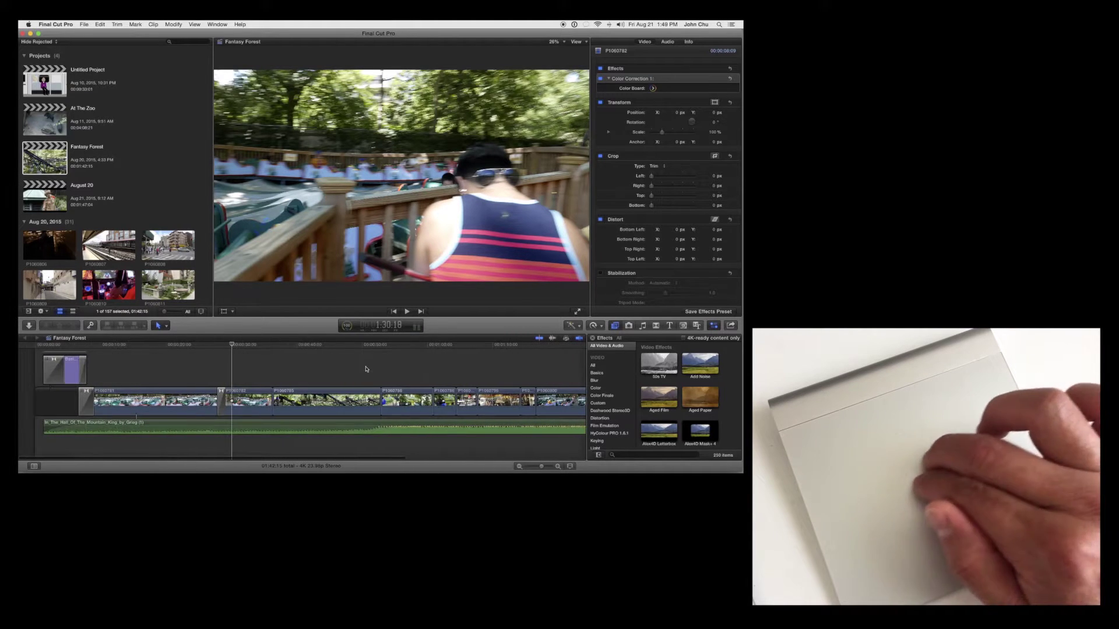
scroll(366, 369, up, 3)
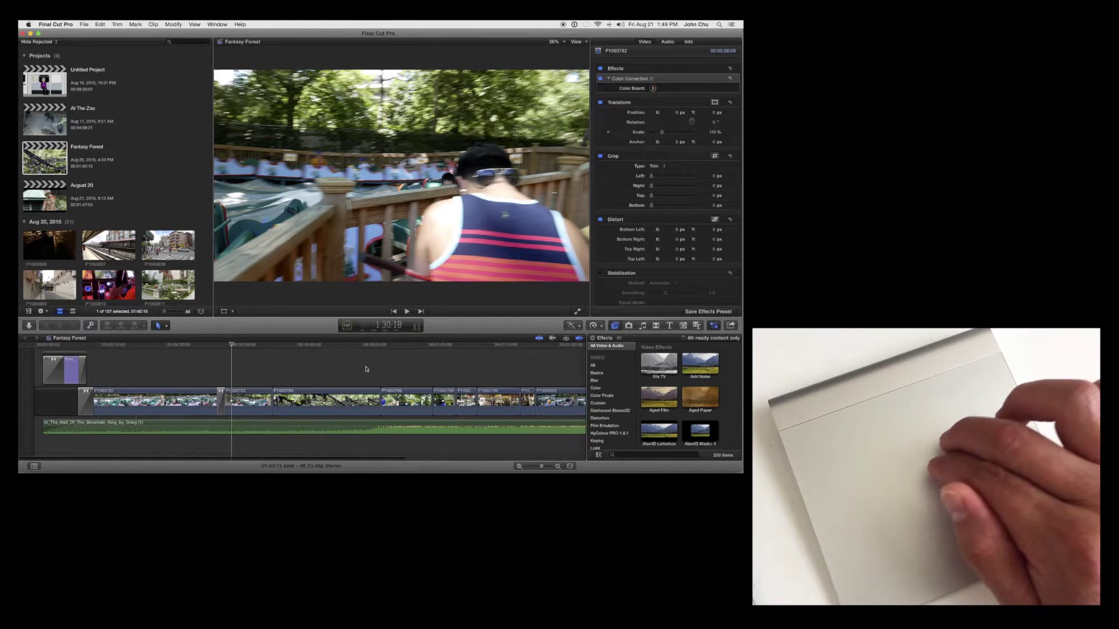
scroll(366, 369, right, 3)
scroll(367, 370, down, 3)
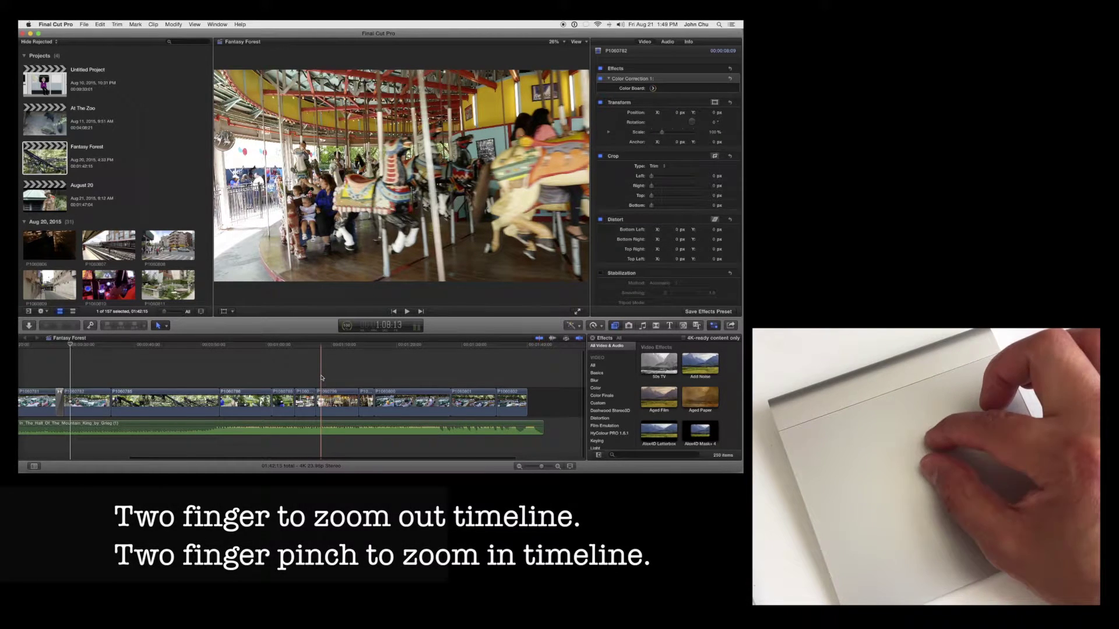
scroll(321, 378, up, 2)
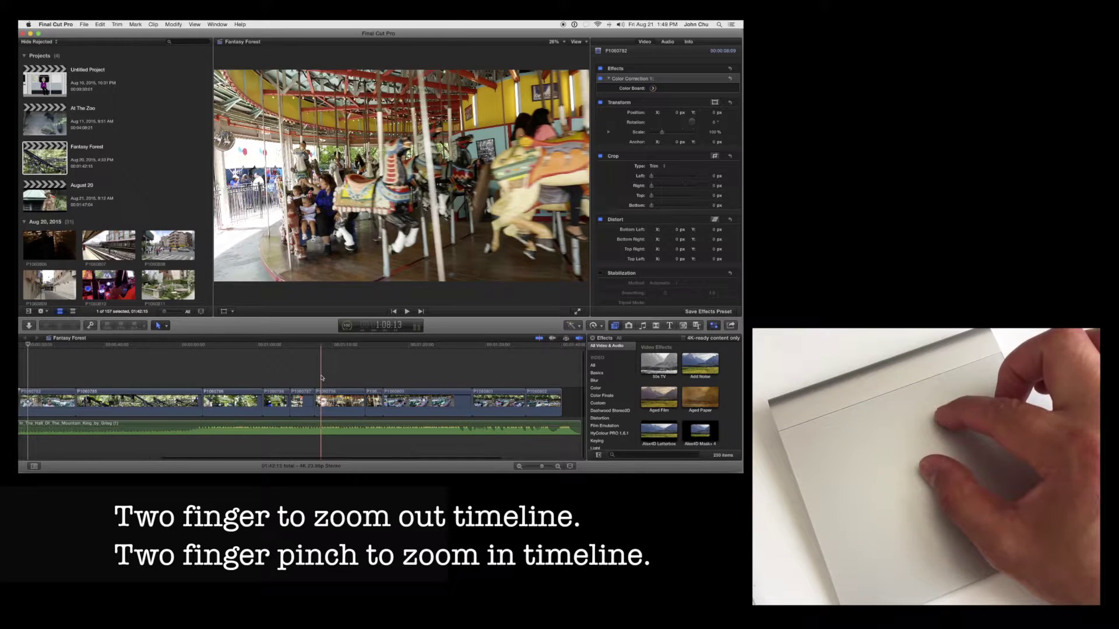
scroll(321, 378, up, 2)
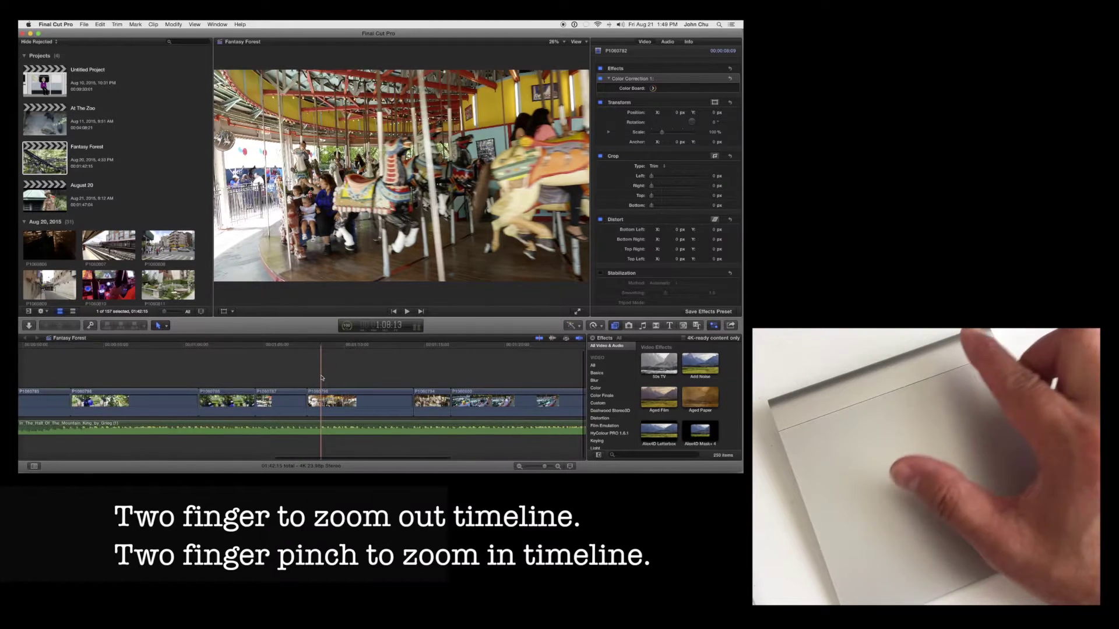
scroll(321, 377, up, 2)
scroll(321, 378, up, 2)
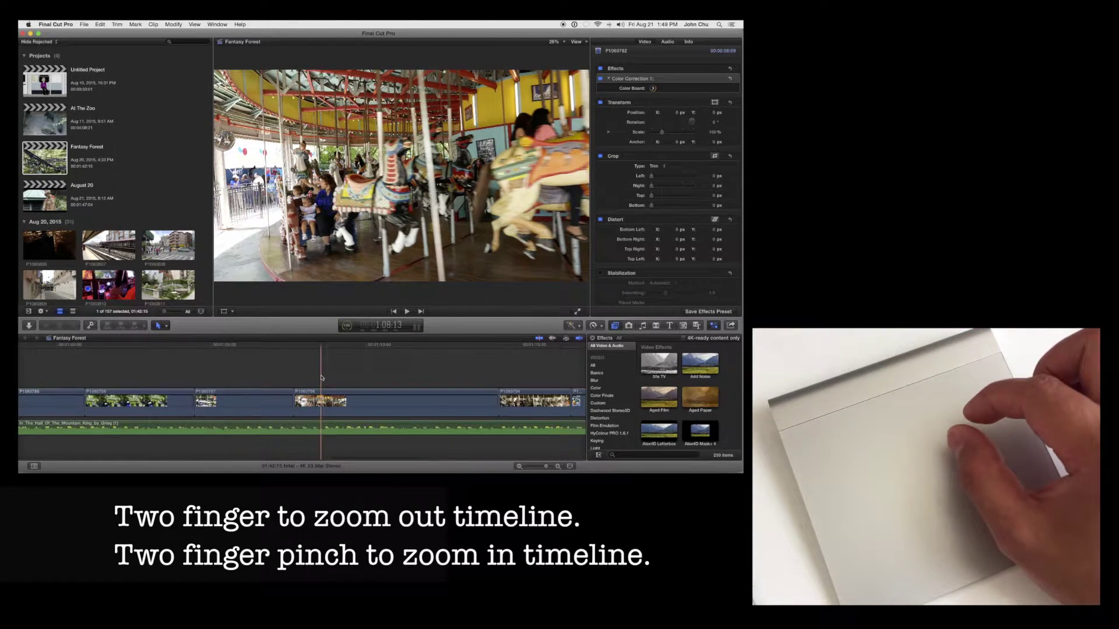
scroll(321, 378, down, 1)
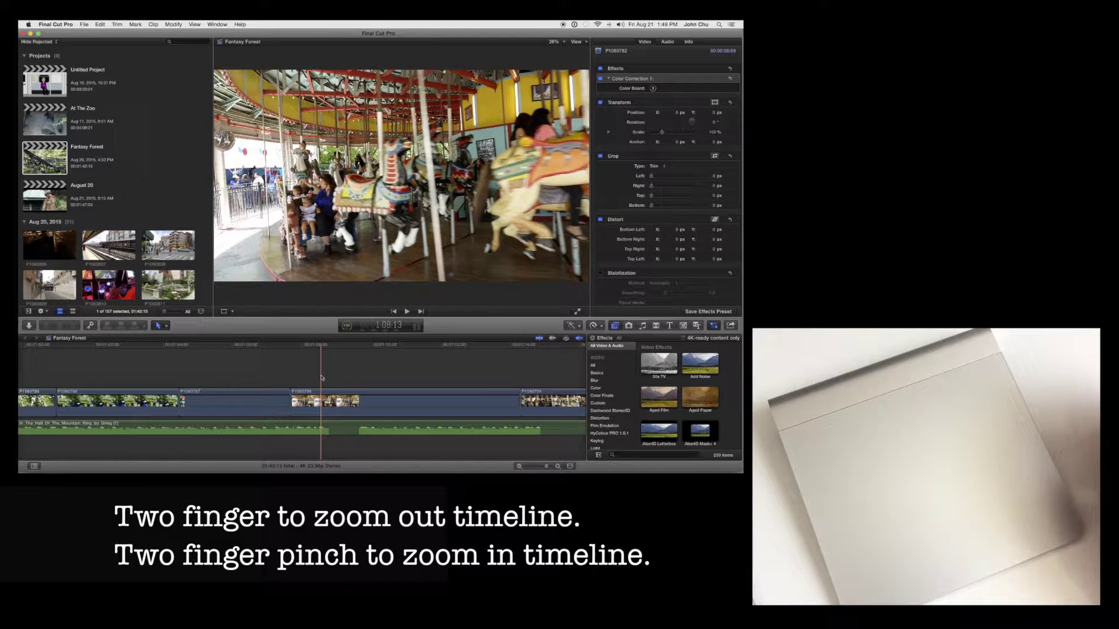
scroll(321, 377, down, 2)
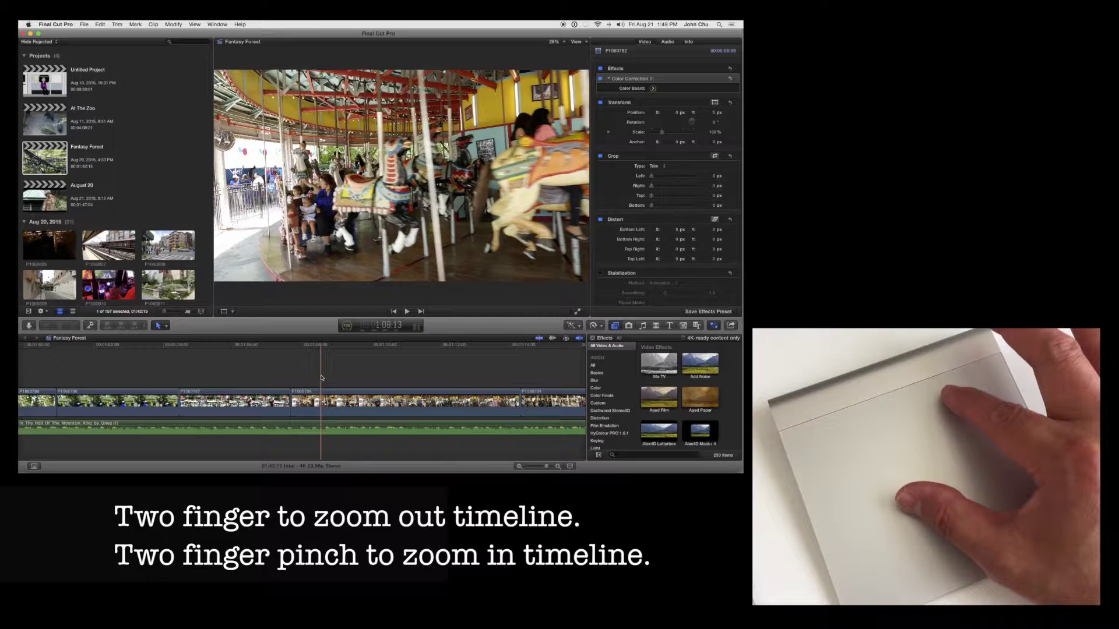
scroll(320, 378, down, 3)
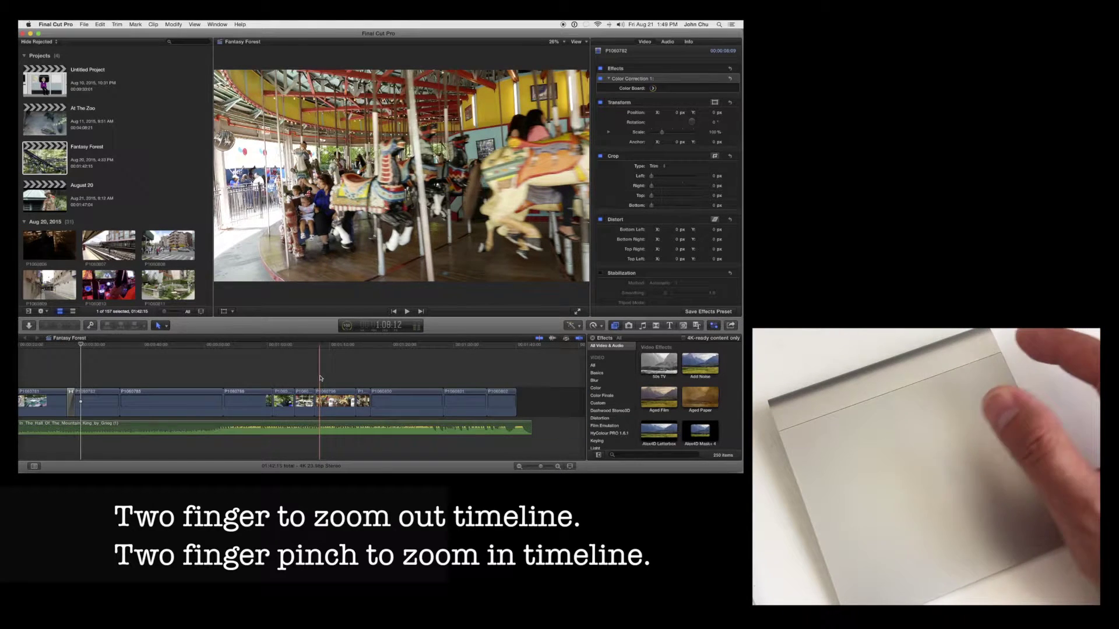
scroll(321, 377, up, 1)
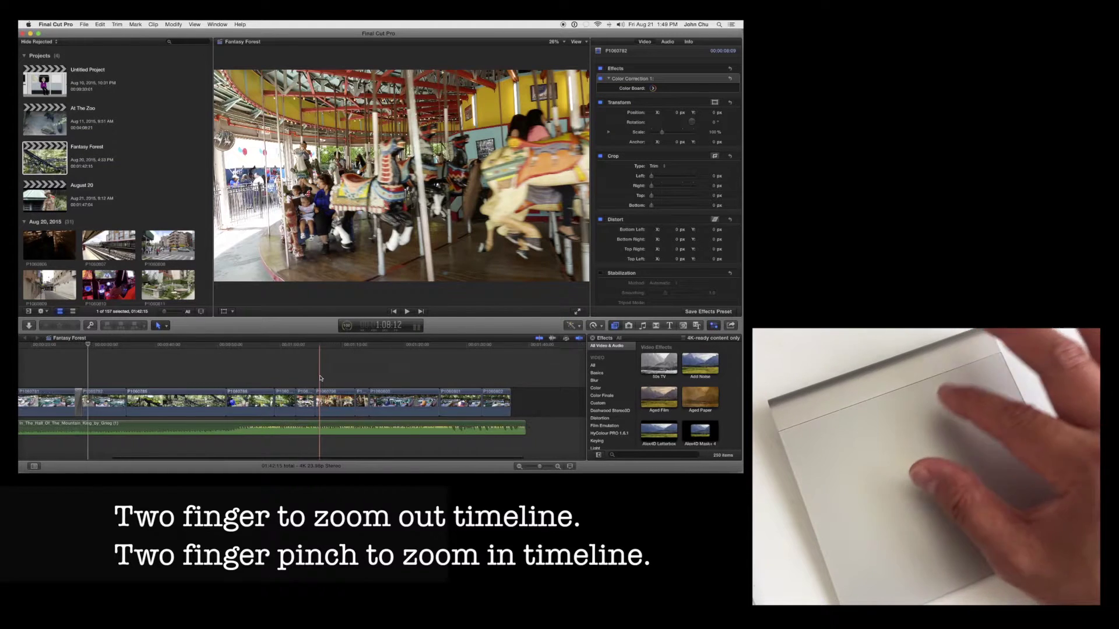
scroll(321, 378, down, 3)
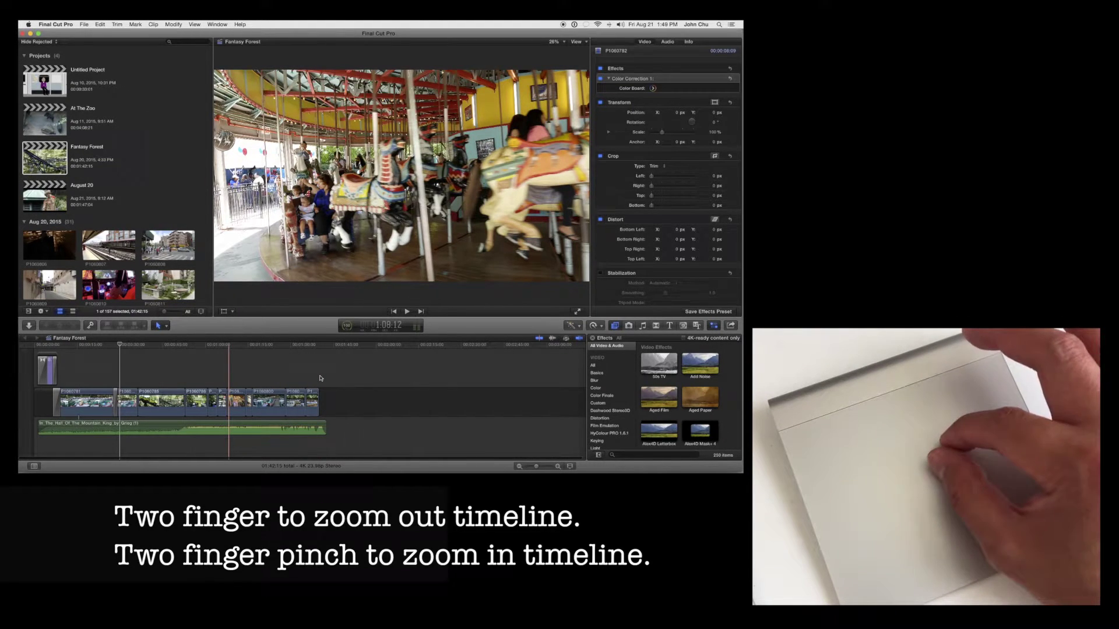
- Jump to the end of the Fantasy Forest edit after surveying the whole timeline
click(319, 378)
scroll(321, 378, up, 3)
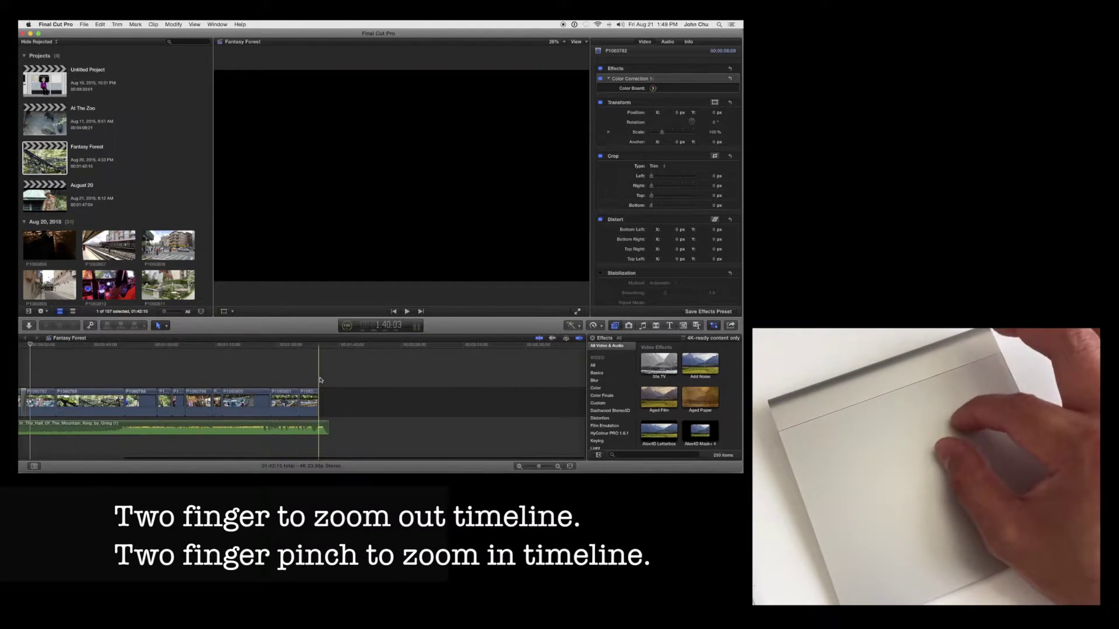
scroll(320, 380, down, 3)
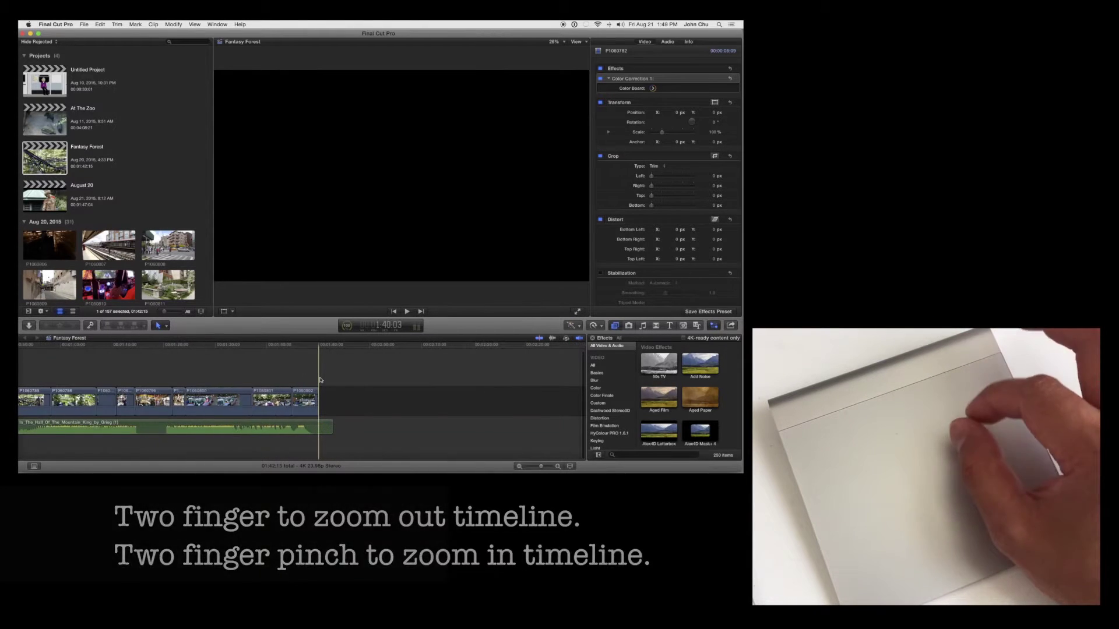
scroll(320, 380, up, 2)
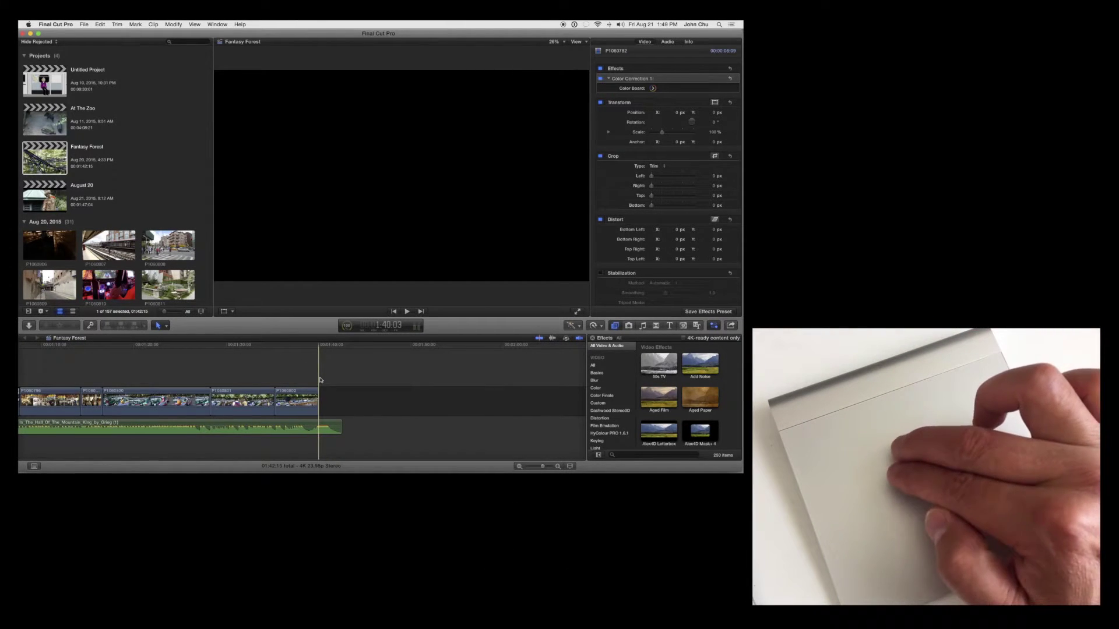
scroll(321, 379, up, 4)
scroll(320, 378, right, 3)
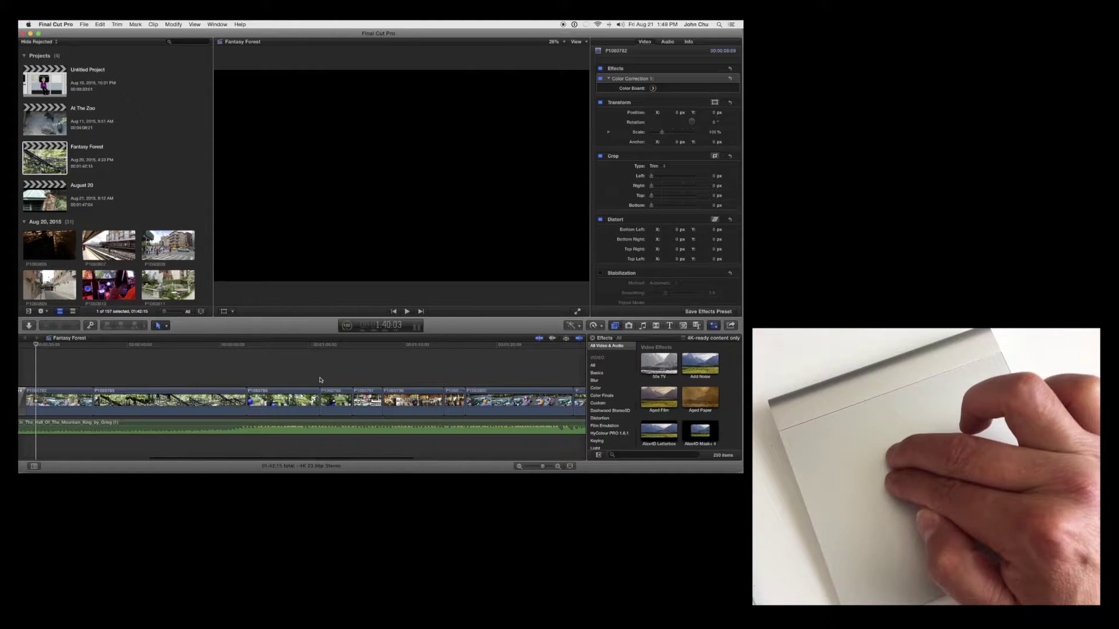
scroll(320, 379, left, 5)
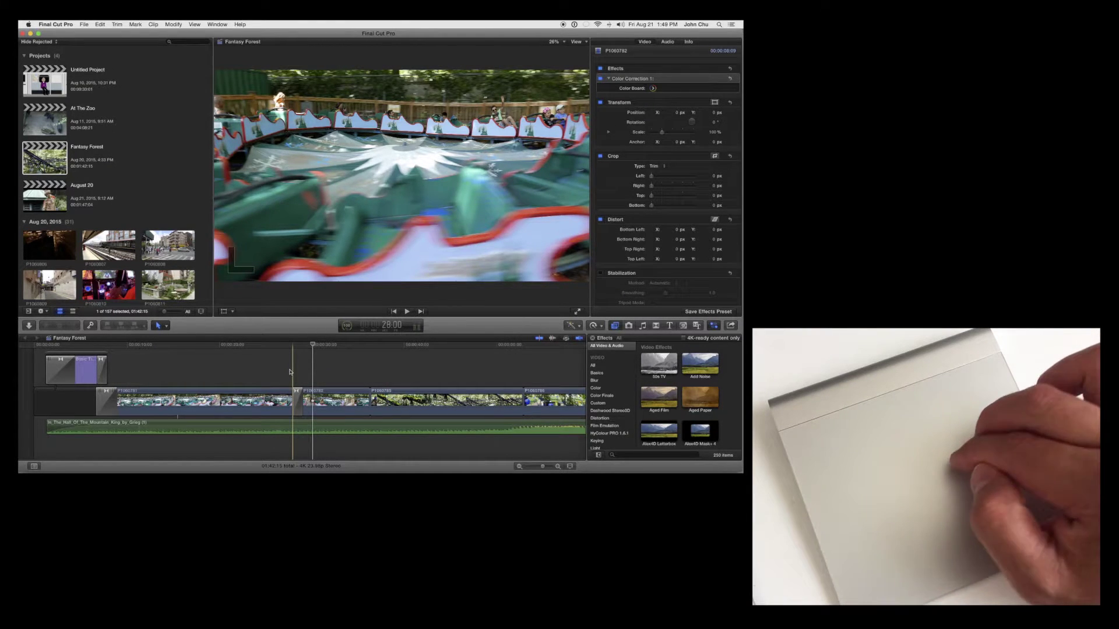
scroll(290, 372, right, 5)
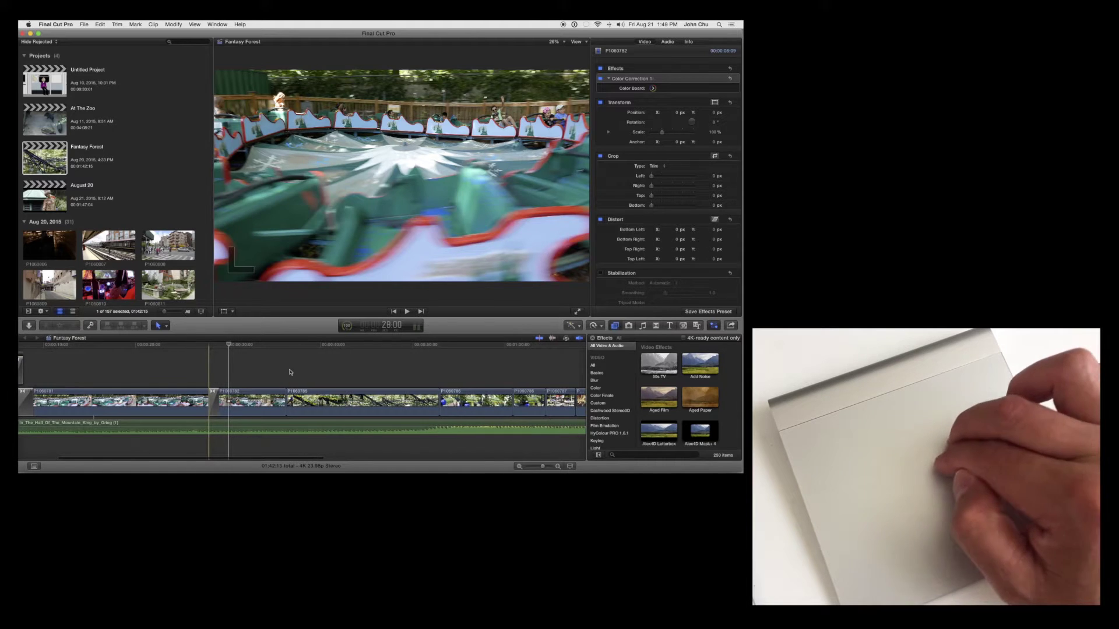
scroll(291, 371, right, 2)
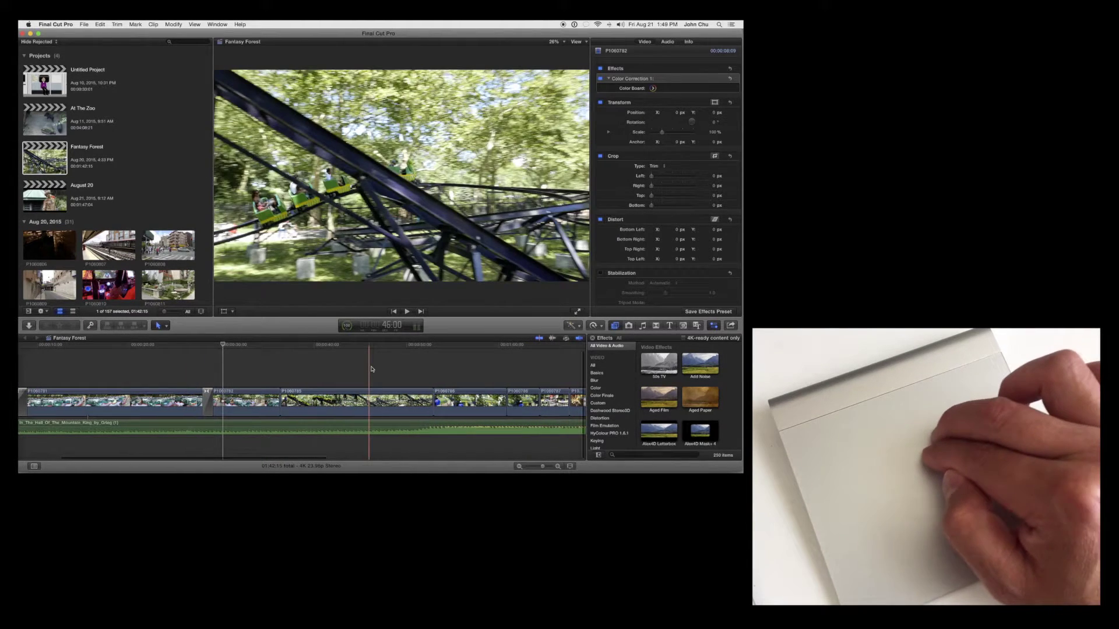
scroll(371, 369, right, 5)
scroll(371, 370, right, 5)
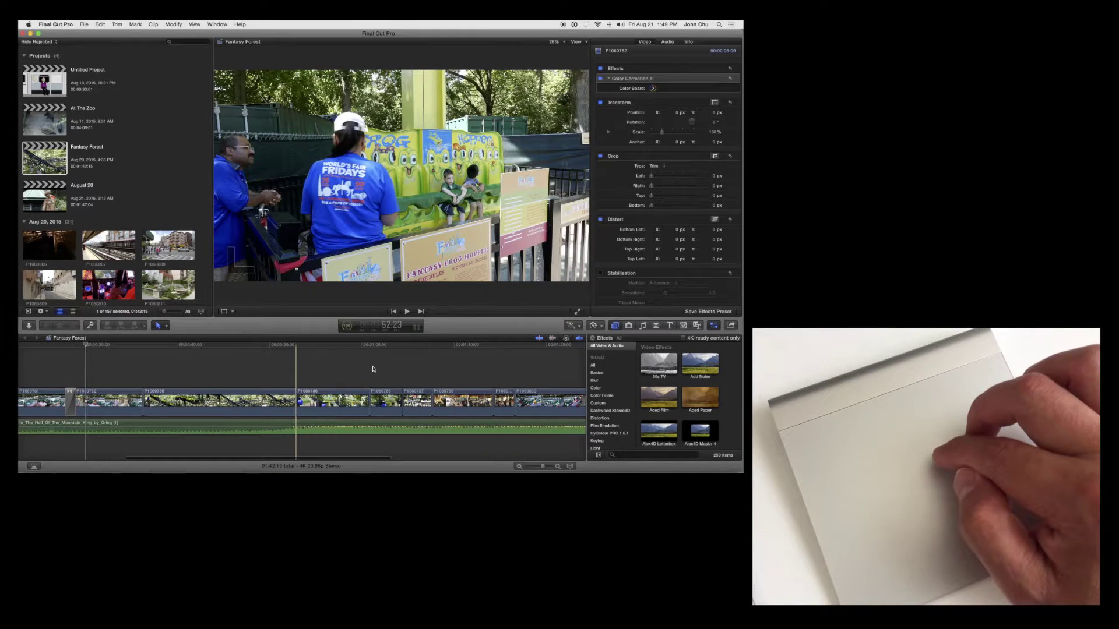
scroll(358, 384, right, 1)
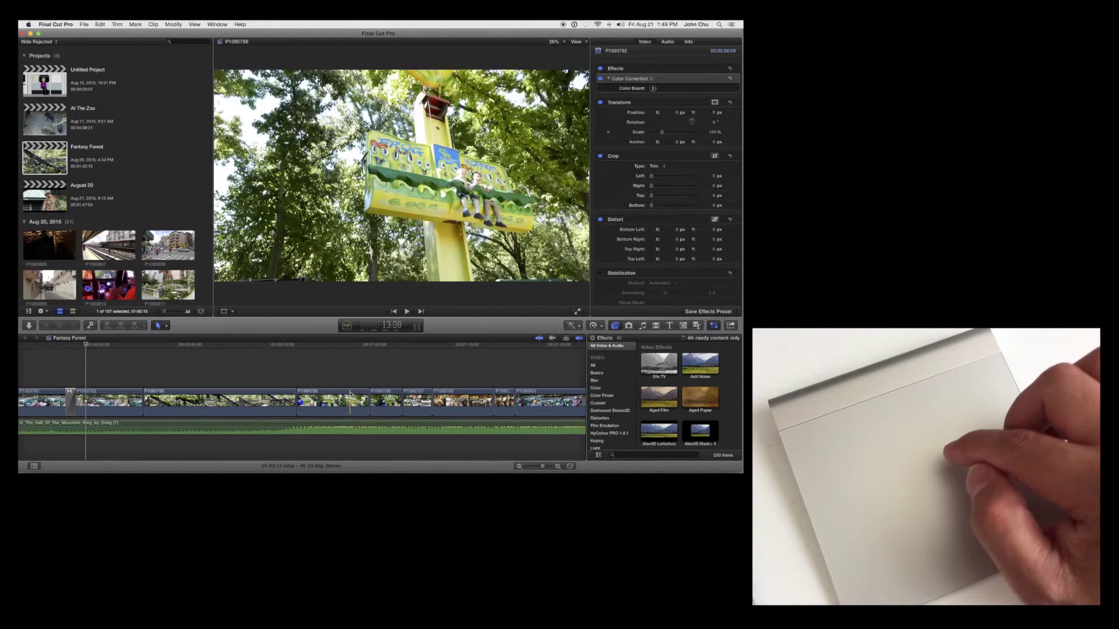
- Drag the spinning carousel ride clip rightward past the next clip in the storyline
click(348, 398)
key(Delete)
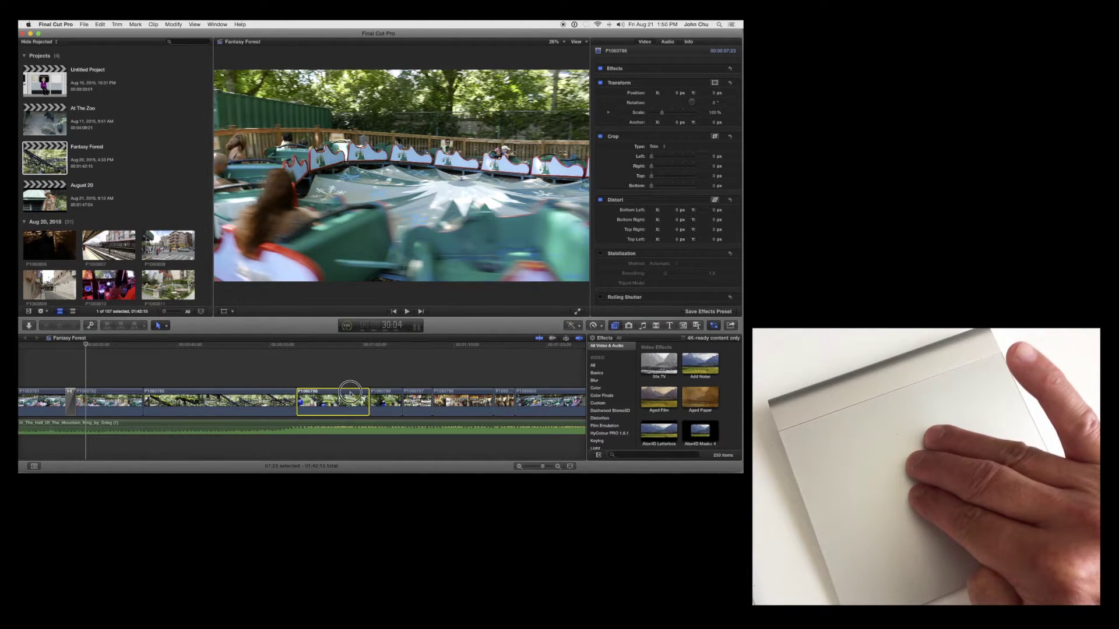
mouse_move(349, 395)
mouse_down()
mouse_move(369, 367)
mouse_move(361, 400)
mouse_move(392, 395)
mouse_up()
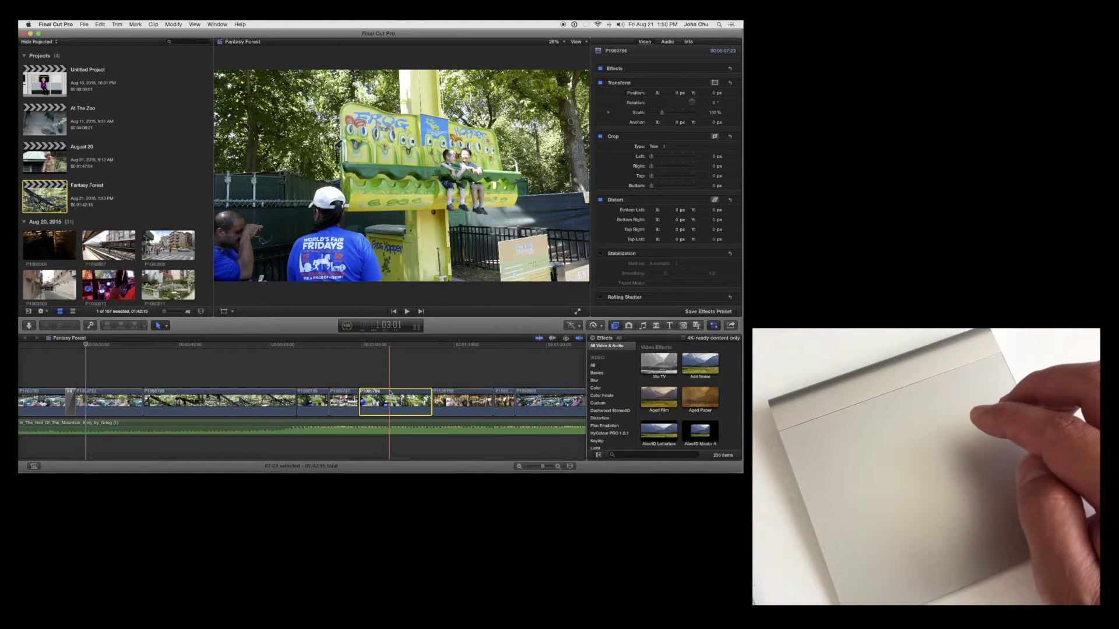
- Undo the carousel move and drop the carousel clip back into its original slot
key(super+z)
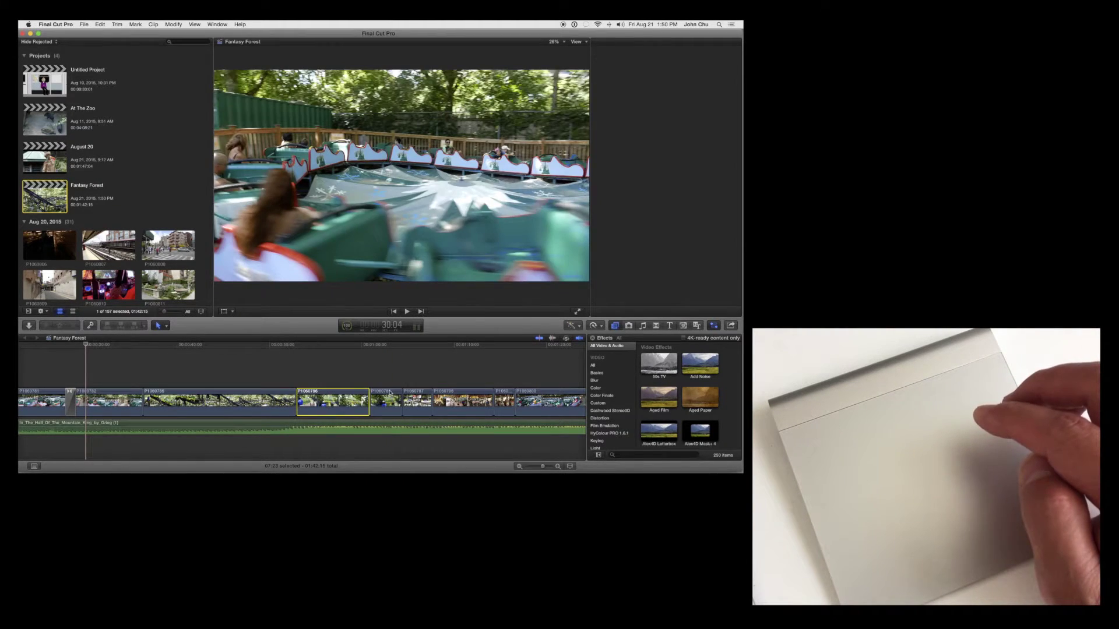
click(345, 400)
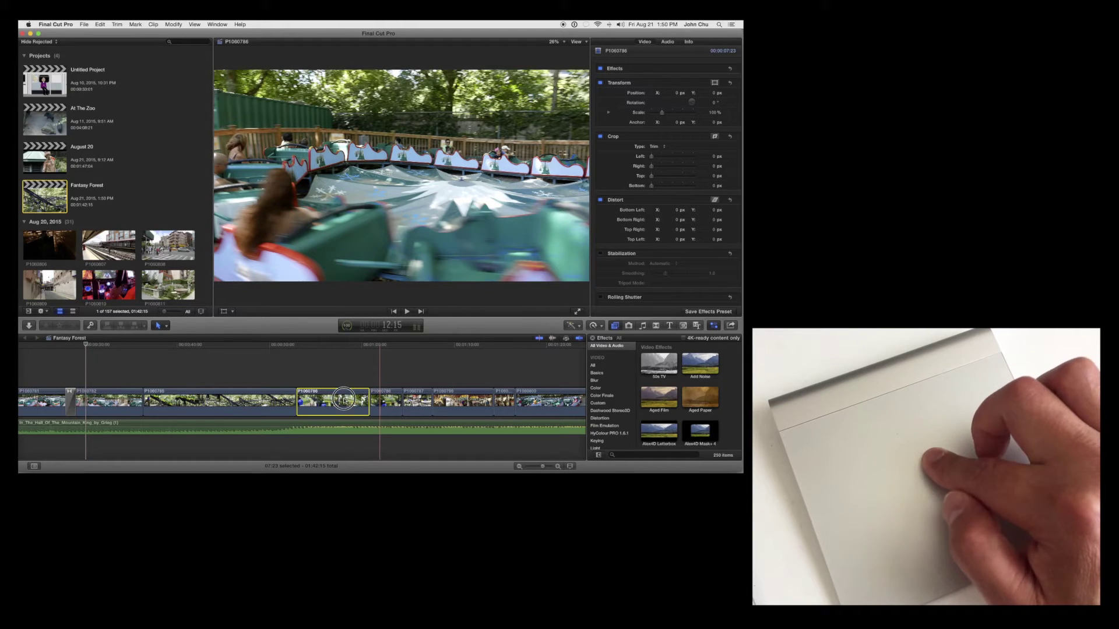
mouse_move(346, 400)
mouse_down()
mouse_move(345, 385)
mouse_move(356, 404)
mouse_move(306, 401)
mouse_move(321, 380)
mouse_up()
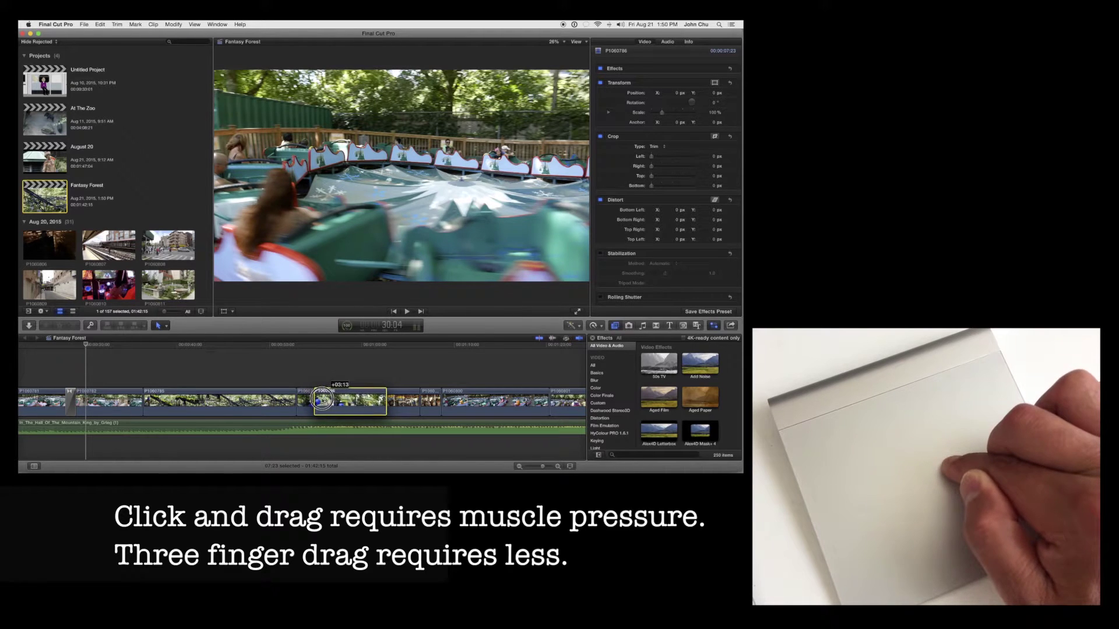
mouse_move(322, 389)
mouse_down()
mouse_move(376, 394)
mouse_move(324, 393)
mouse_up()
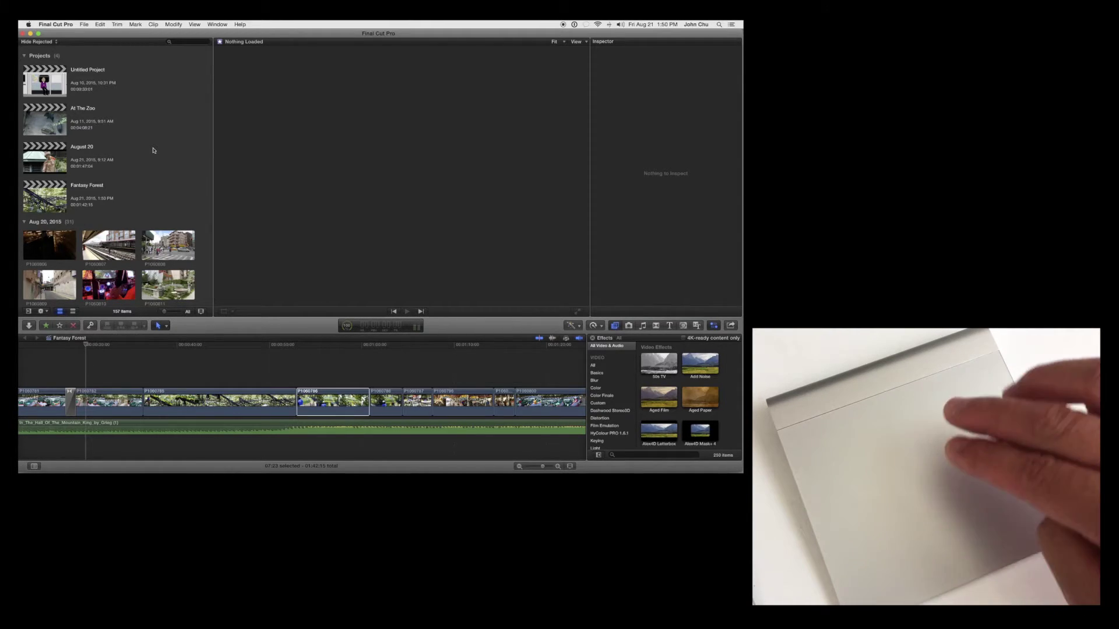
scroll(154, 151, down, 10)
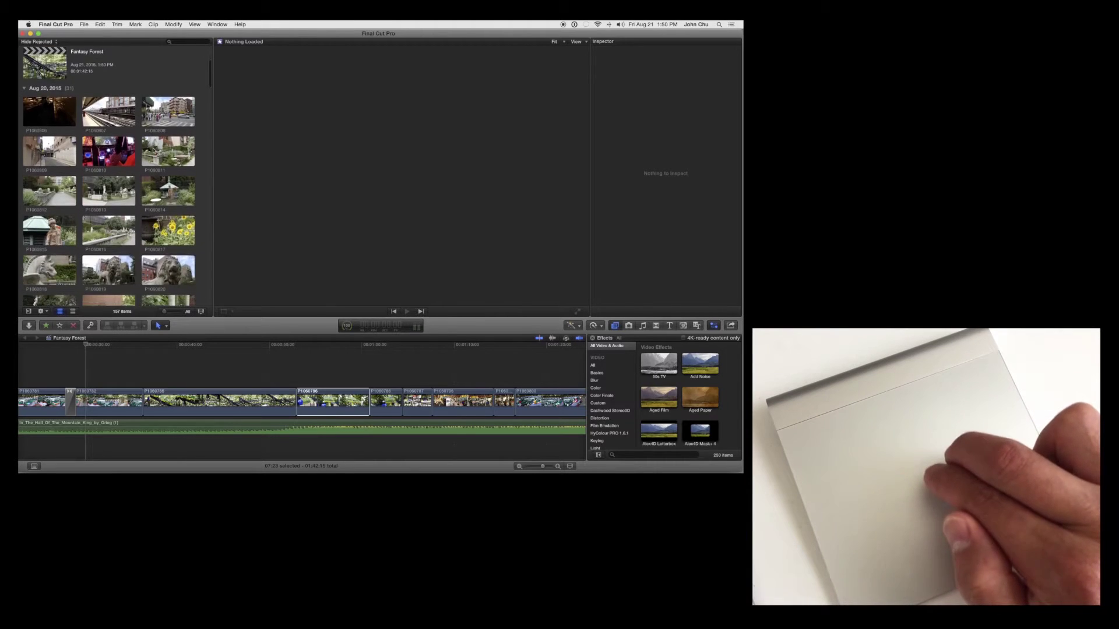
scroll(153, 151, down, 5)
scroll(153, 150, down, 5)
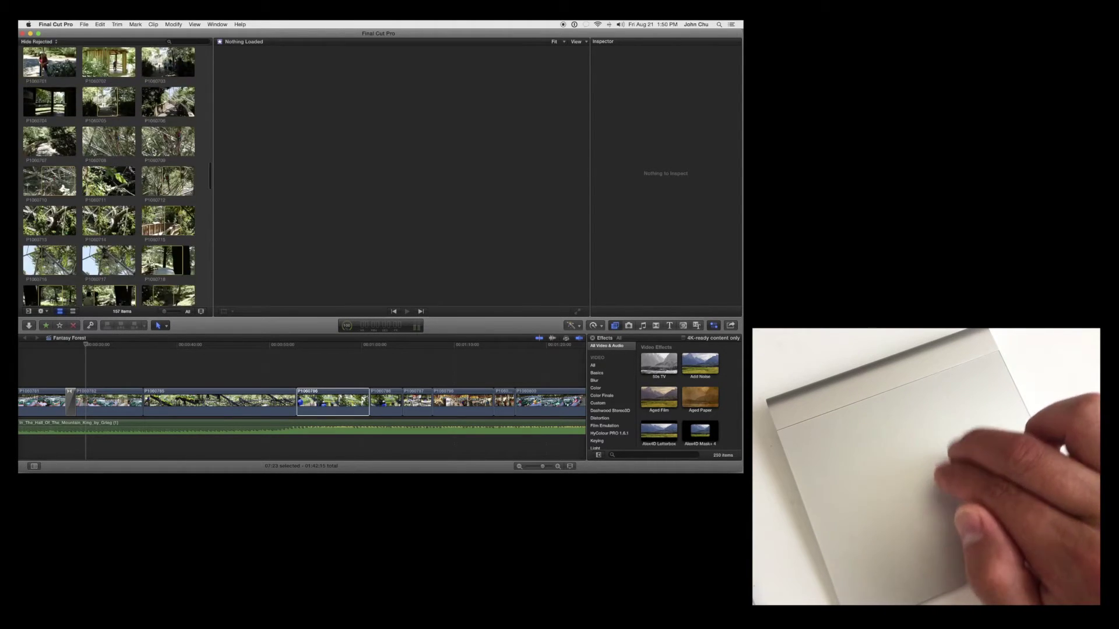
scroll(152, 151, down, 5)
scroll(154, 150, down, 5)
scroll(109, 166, down, 5)
scroll(109, 166, down, 5)
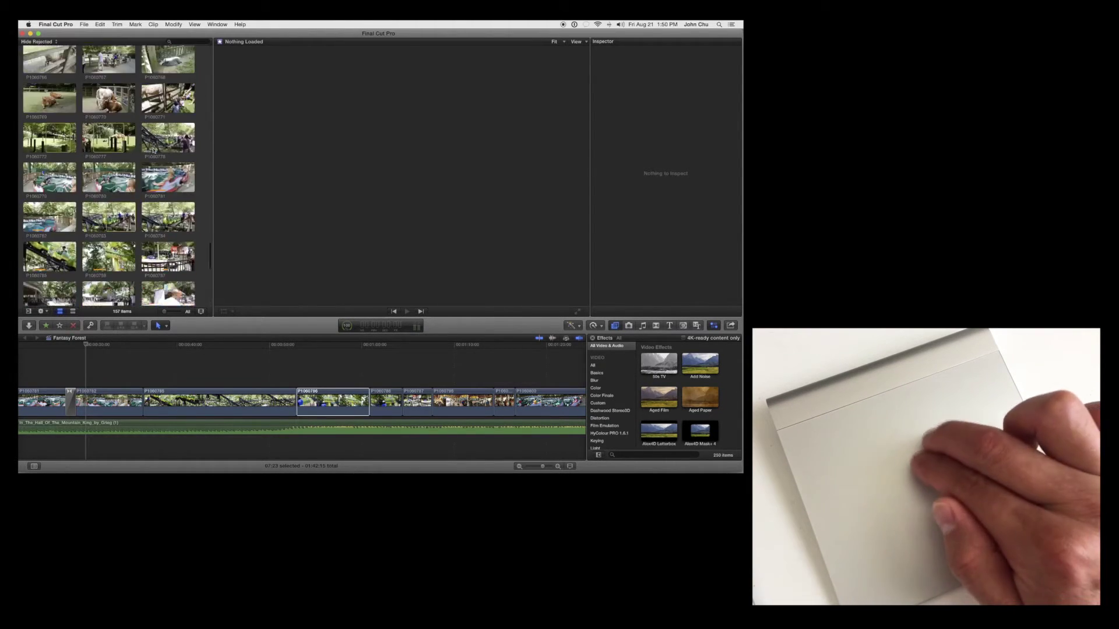
scroll(109, 166, down, 5)
scroll(110, 166, down, 5)
- Load a forest clip from the event Browser into the Viewer
click(168, 223)
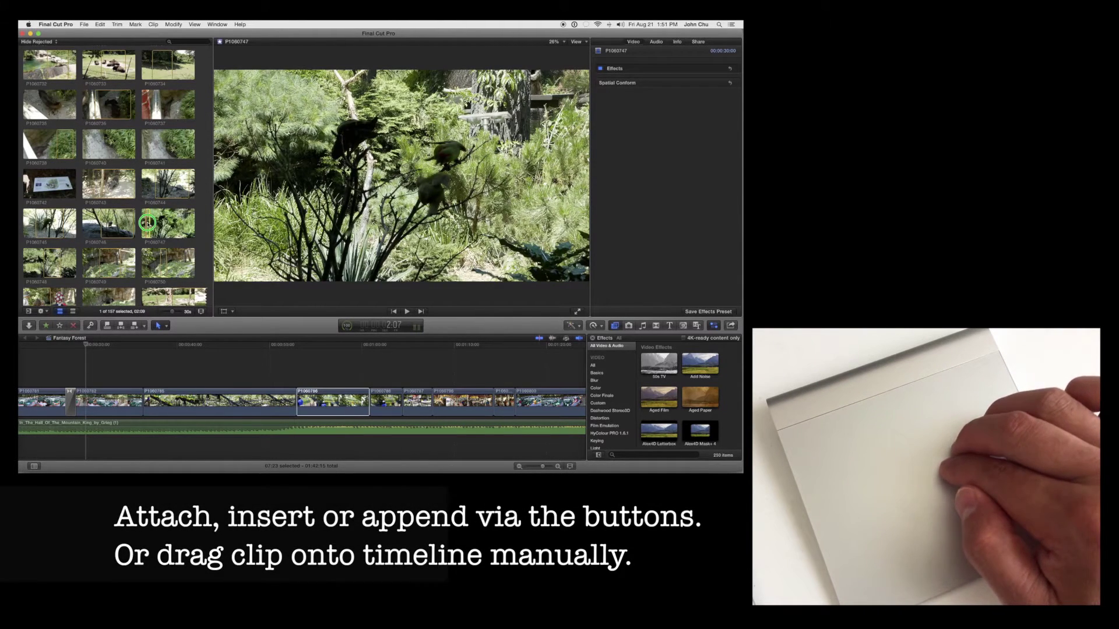
right_click(150, 224)
key(Escape)
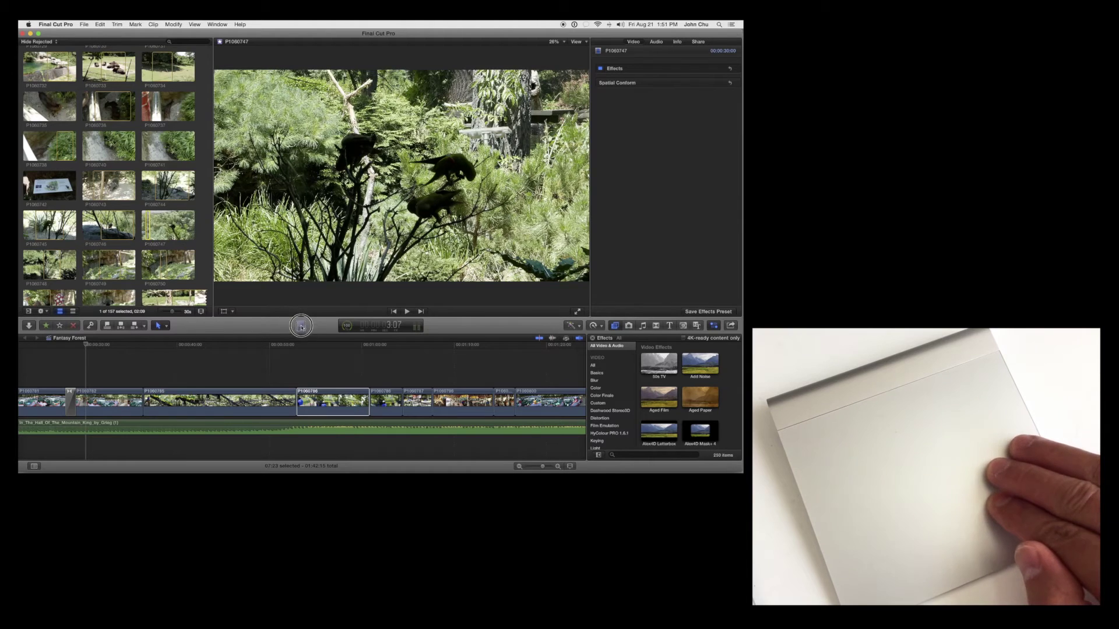
drag(303, 378, 306, 397)
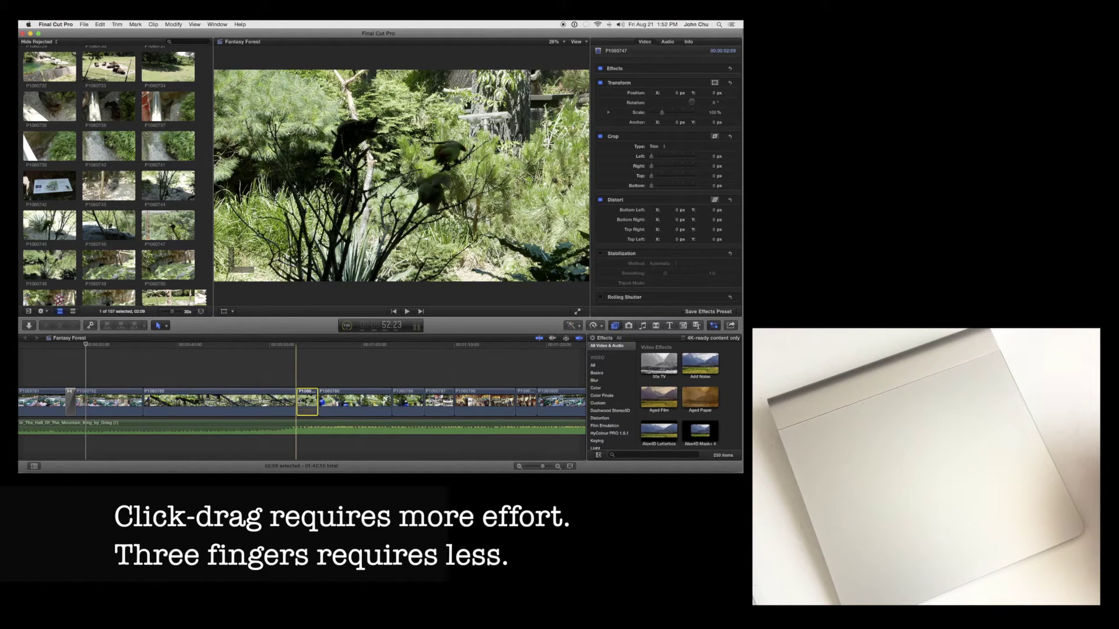
key(super+z)
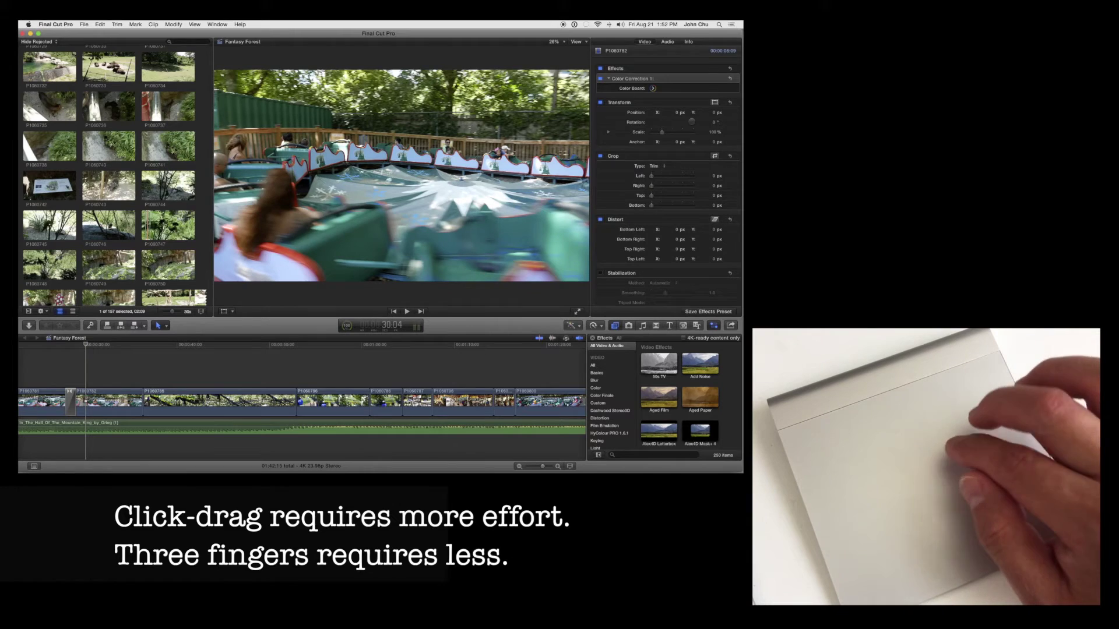
click(107, 105)
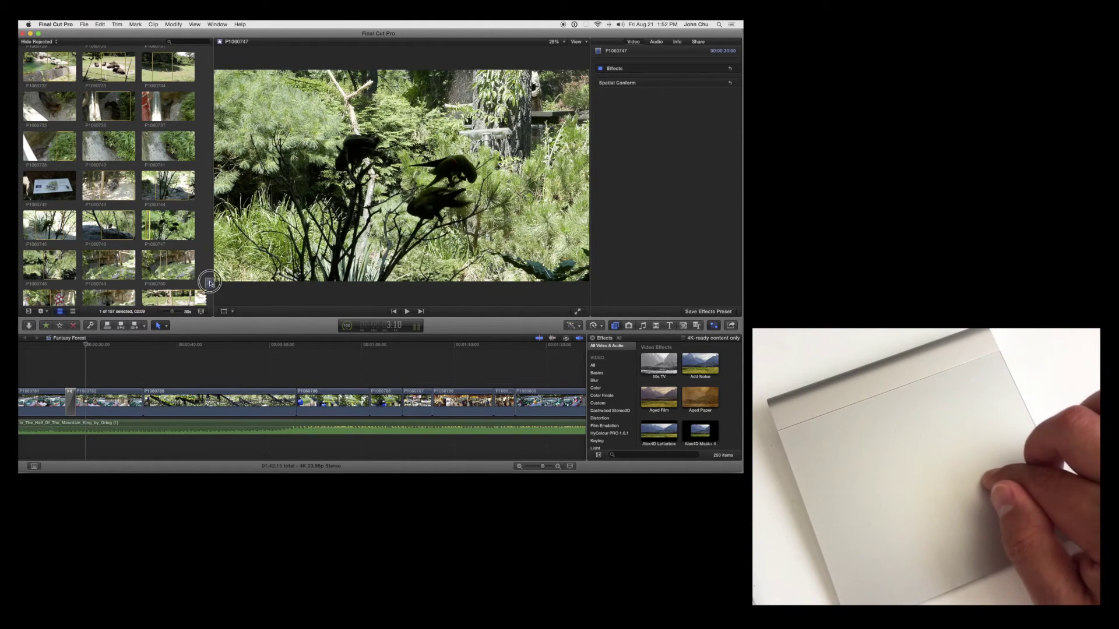
click(298, 395)
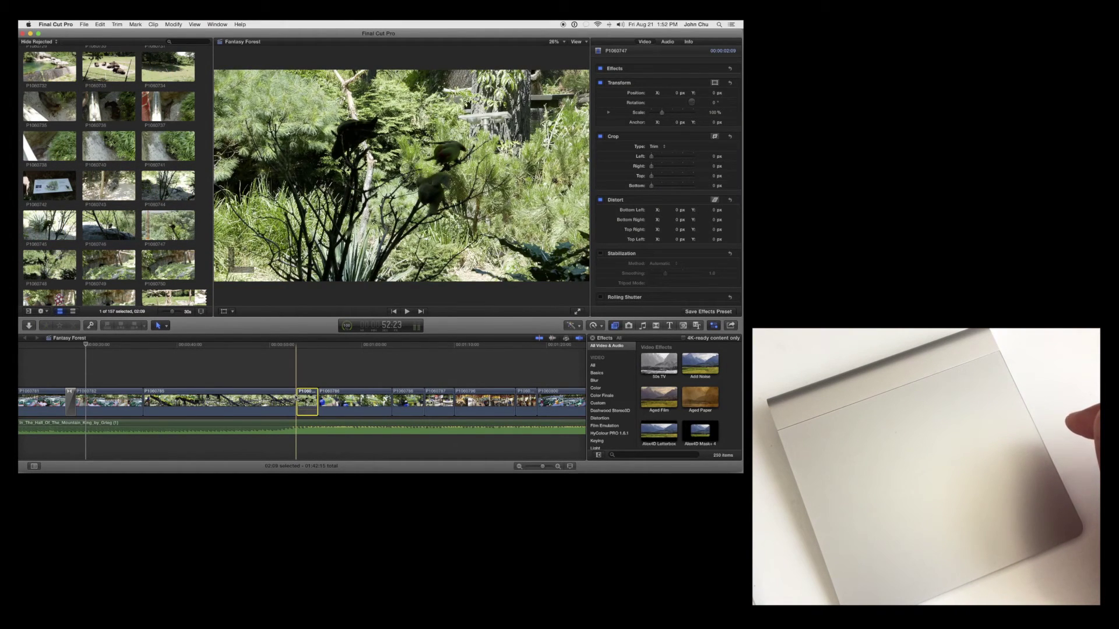
key(Up)
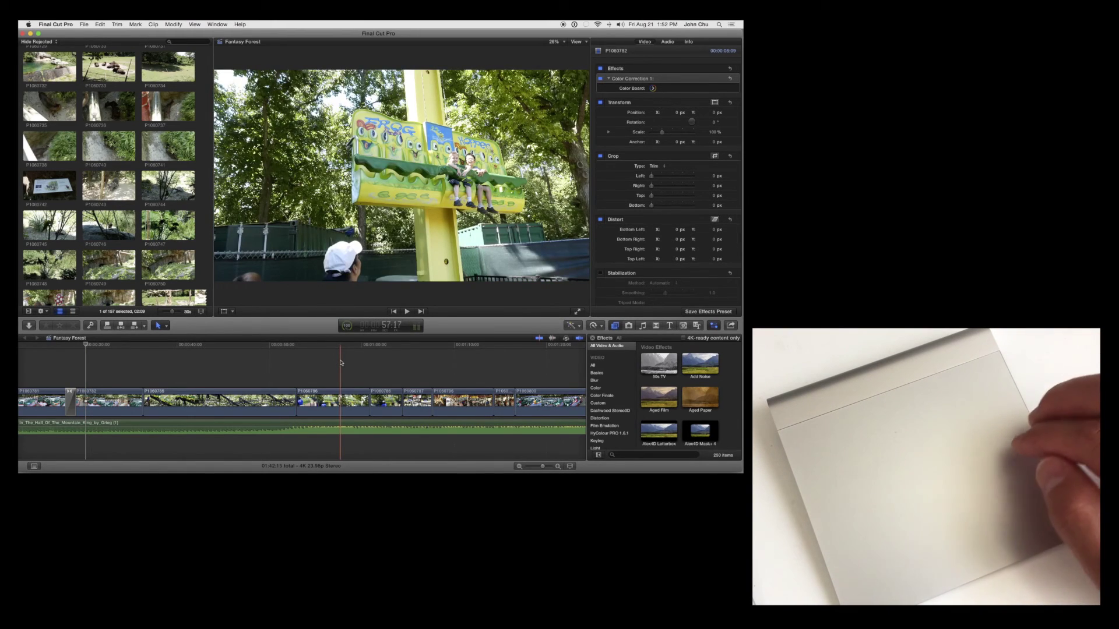
scroll(341, 361, left, 5)
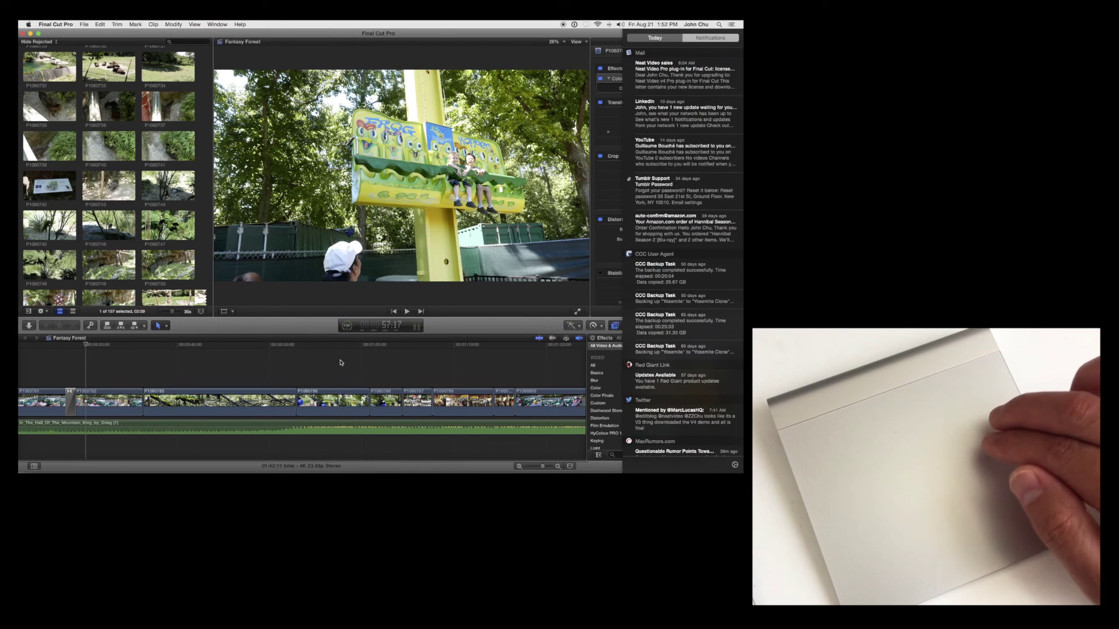
scroll(341, 363, right, 5)
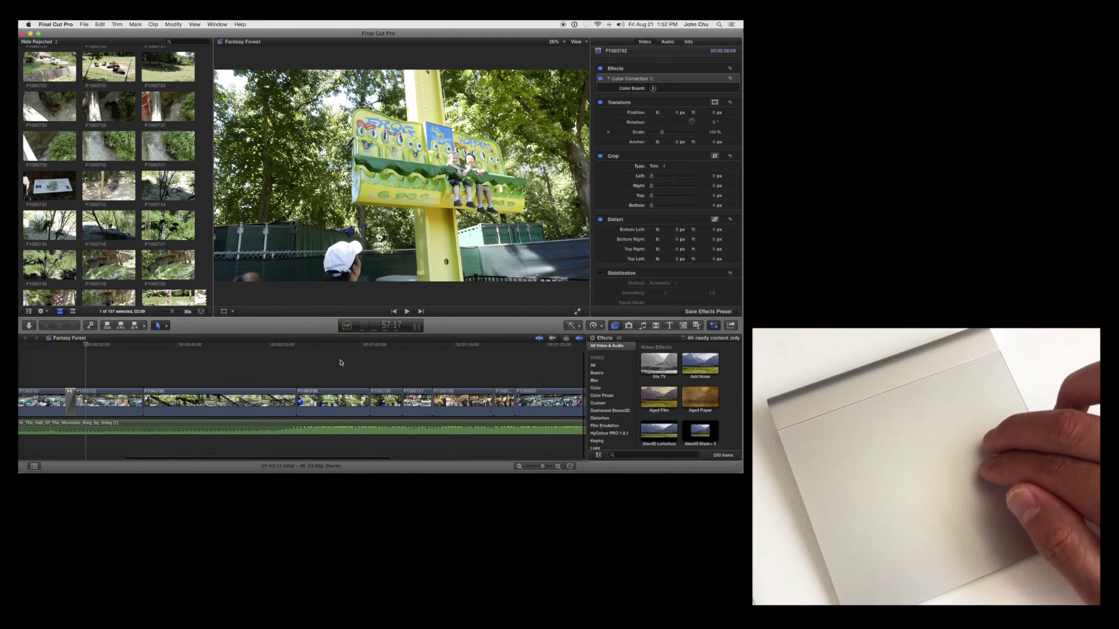